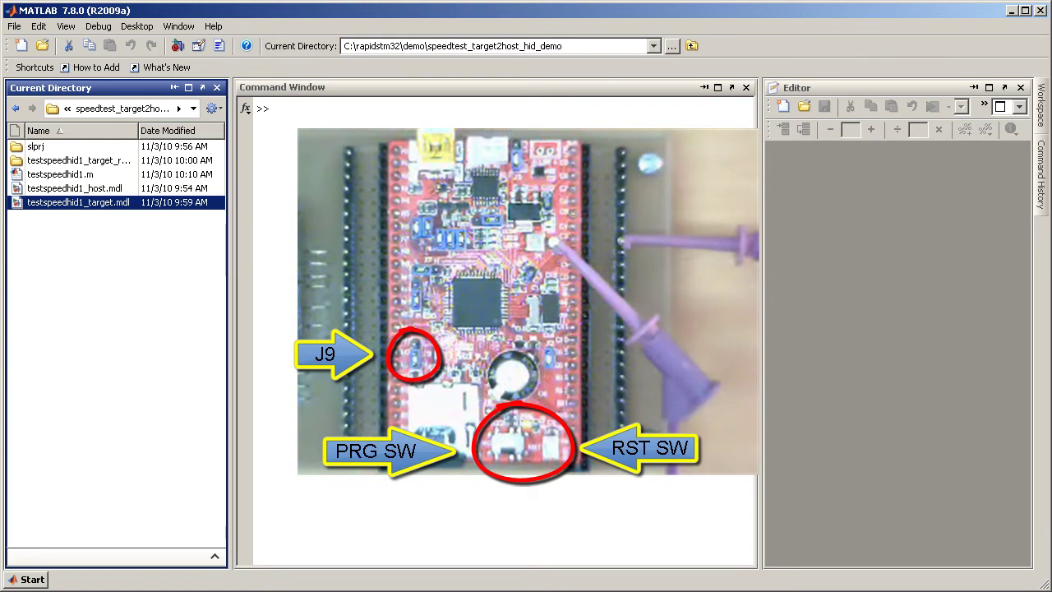
Query the board with request_productinfo('usb', 'name'), confirming it returns FiO Std
key(ctrl+0)
text(re)
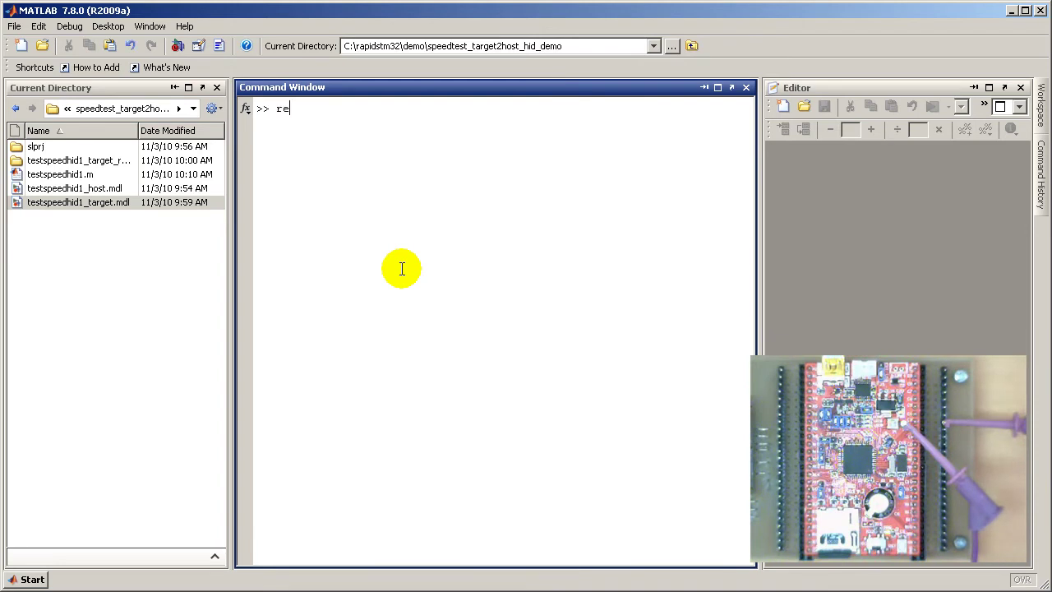
text(quest_productinfo('usb', 'name'))
key(Return)
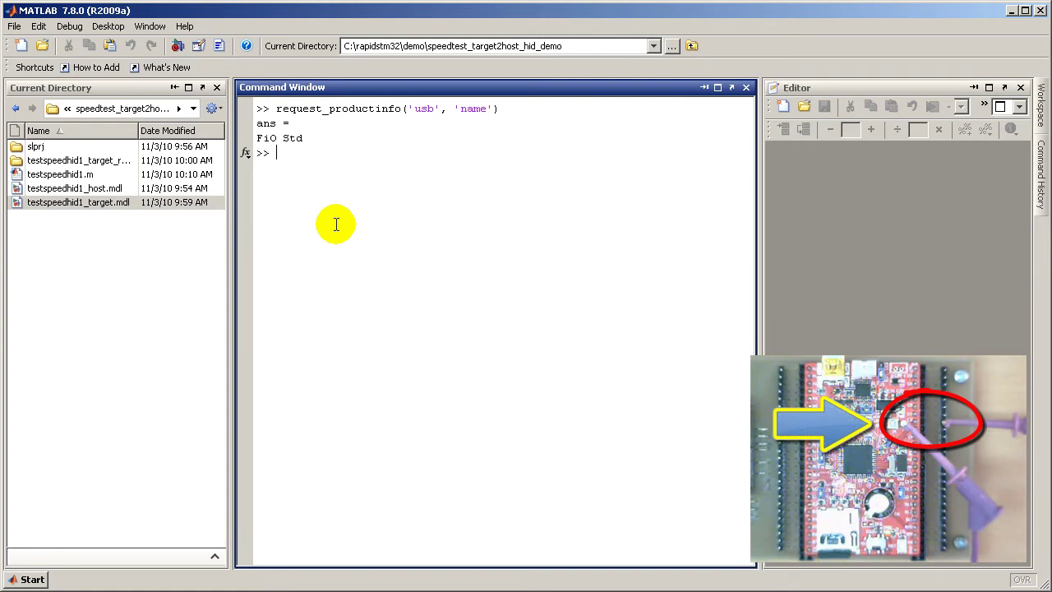
click(18, 204)
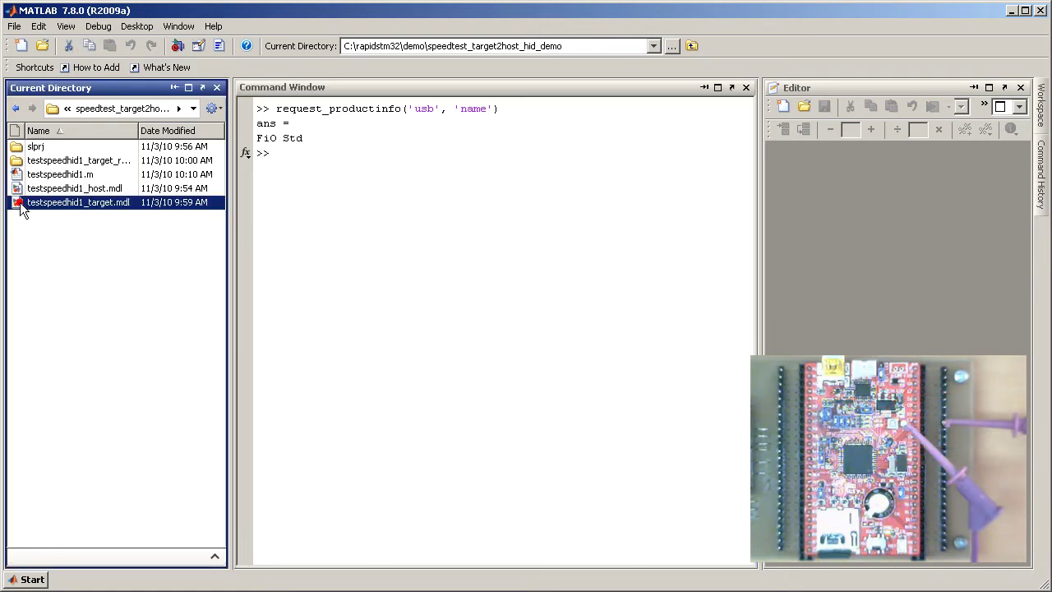
Open testspeedhid1_target.mdl and update its diagram until blocks show 0.01 sec sample times
double_click(18, 204)
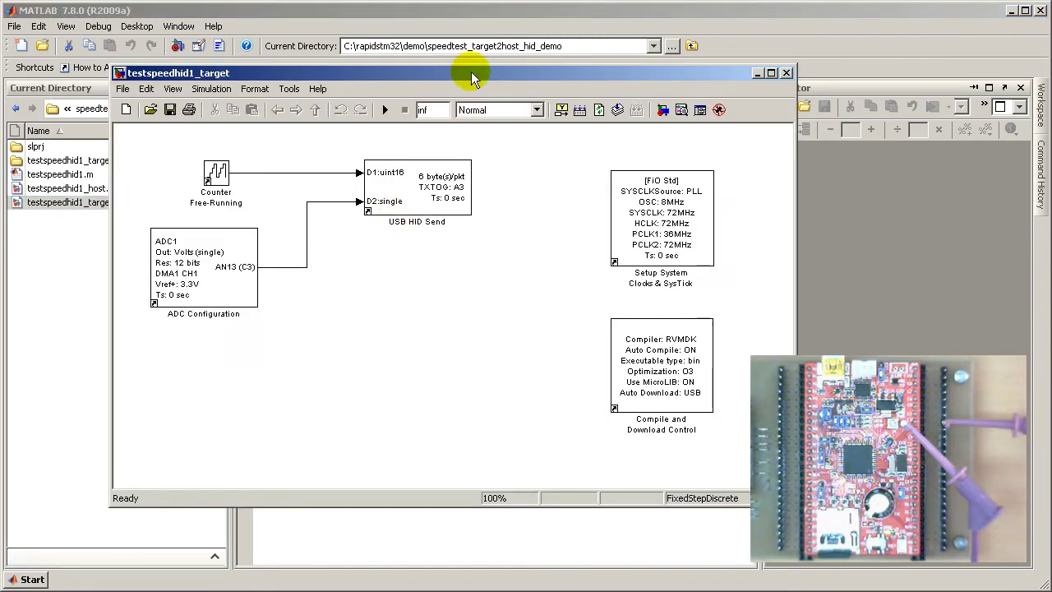
mouse_move(470, 72)
mouse_down()
mouse_move(325, 103)
mouse_move(380, 116)
mouse_up()
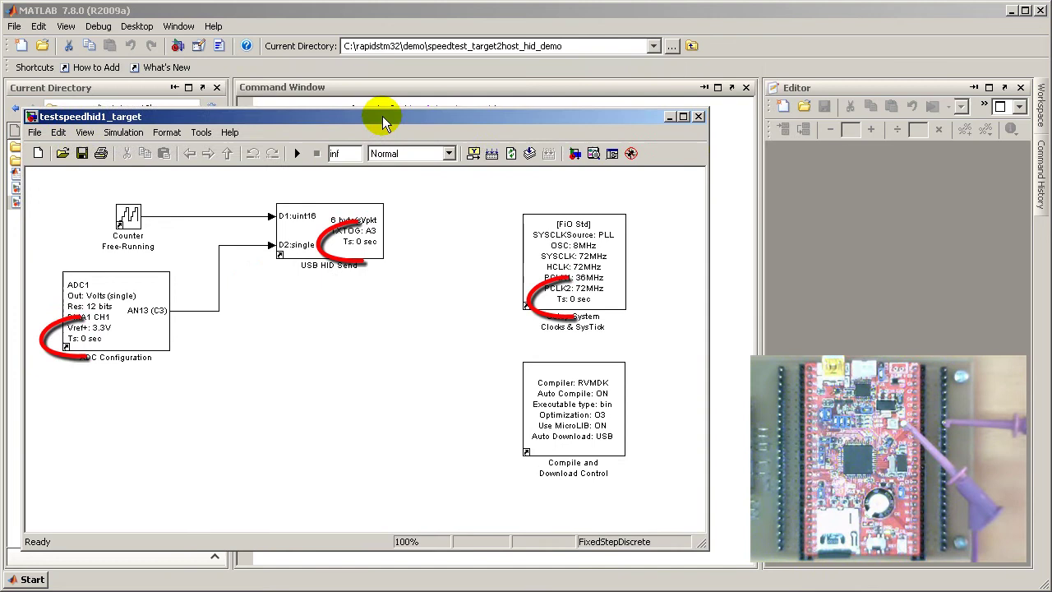
click(530, 154)
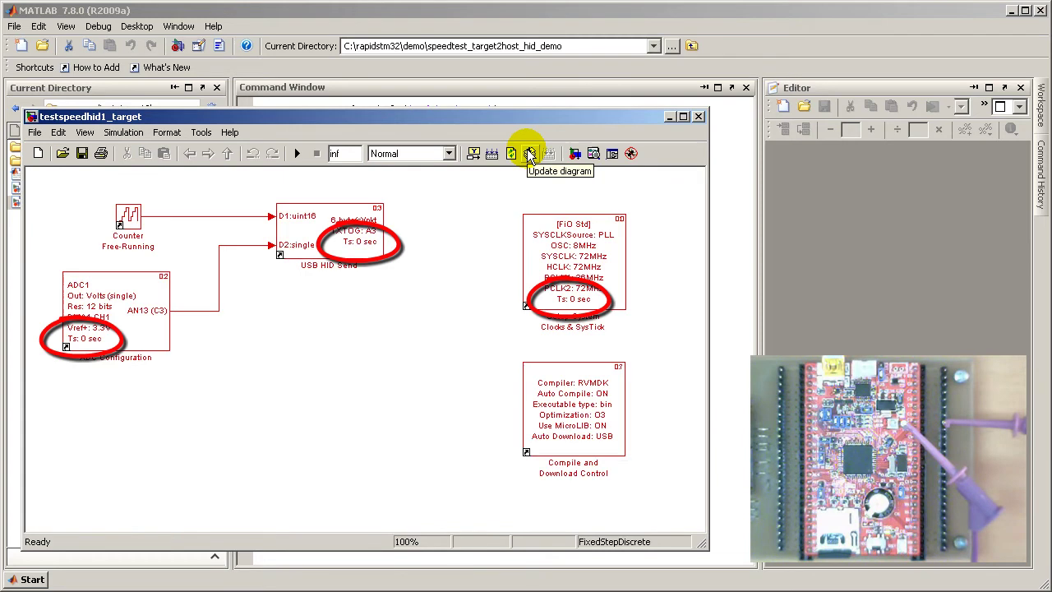
click(530, 153)
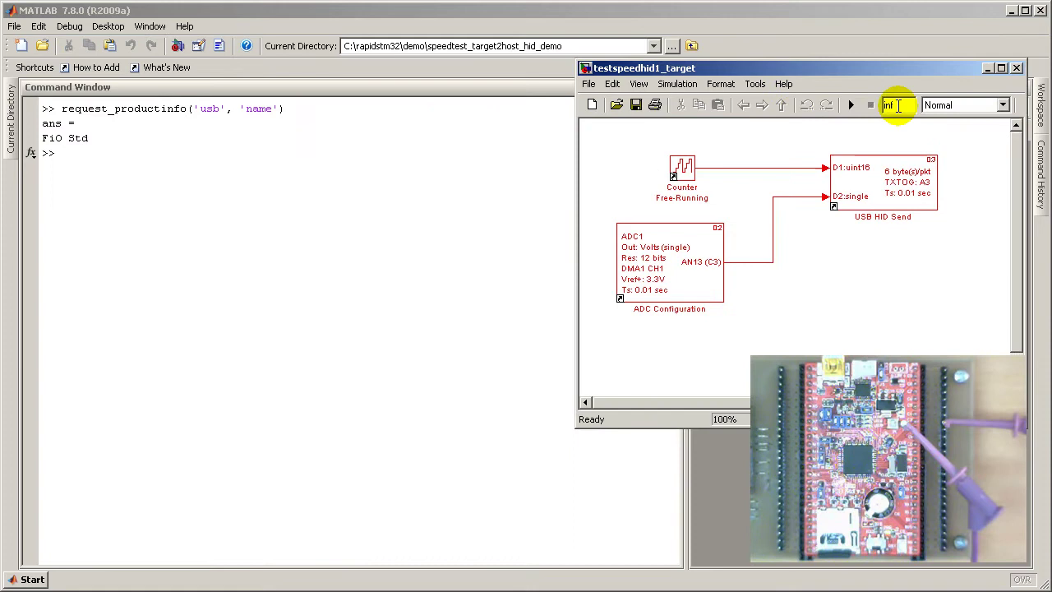
Build testspeedhid1_target with Real-Time Workshop Build Model and follow the build log in MATLAB
click(756, 84)
mouse_move(796, 269)
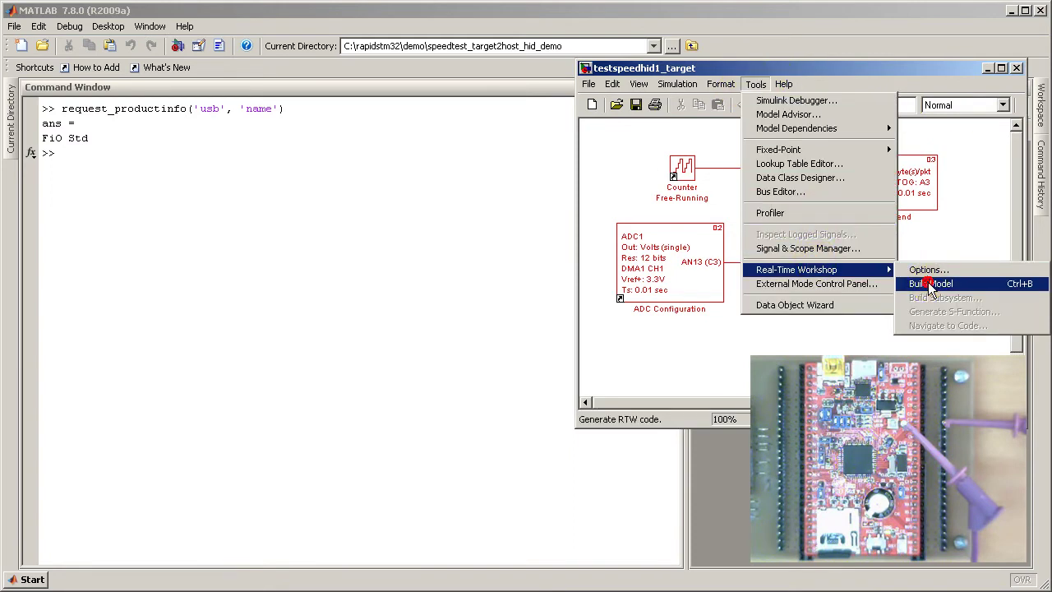
click(930, 284)
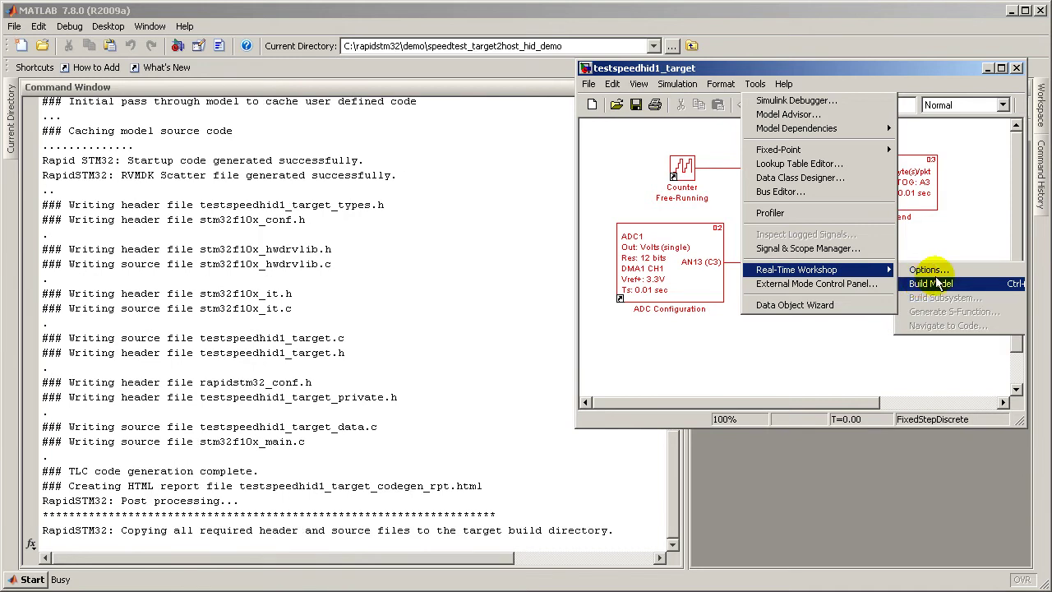
click(522, 426)
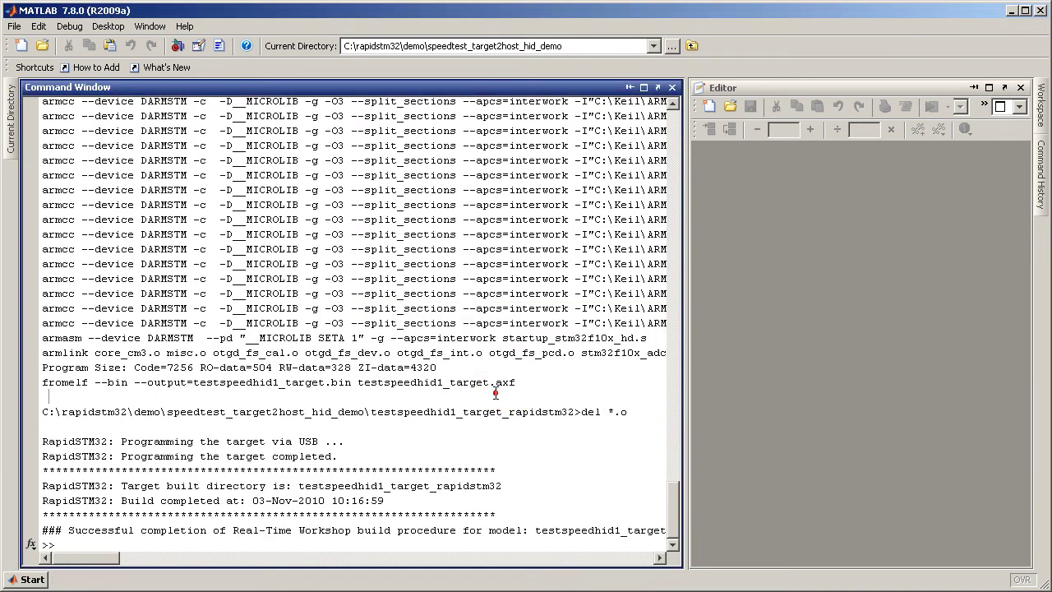
Open testspeedhid1_host.mdl from Current Directory and update its diagram to show HID Receive at 0.01 sec
click(12, 117)
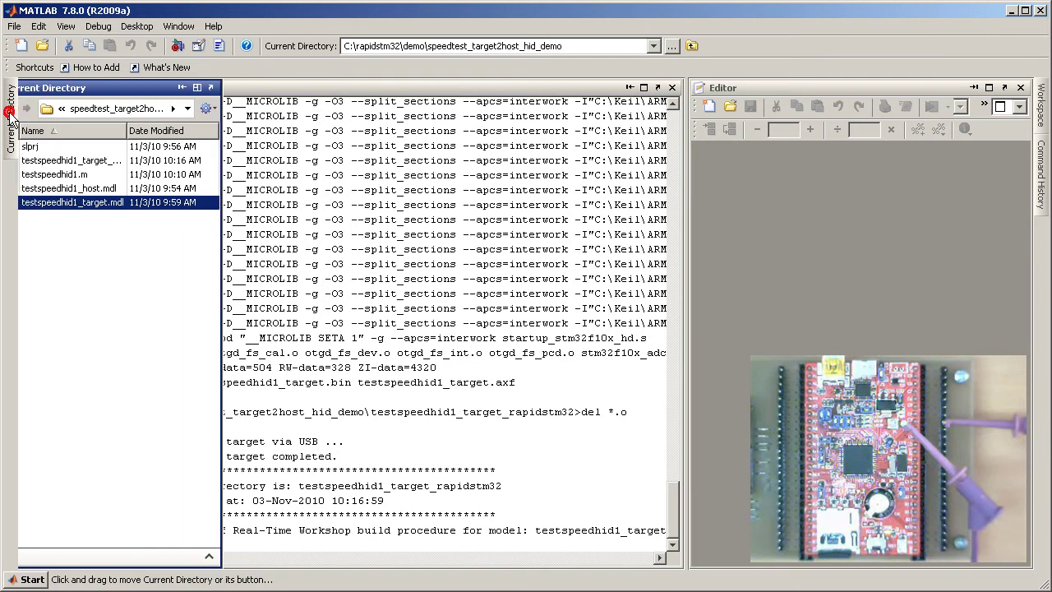
click(97, 188)
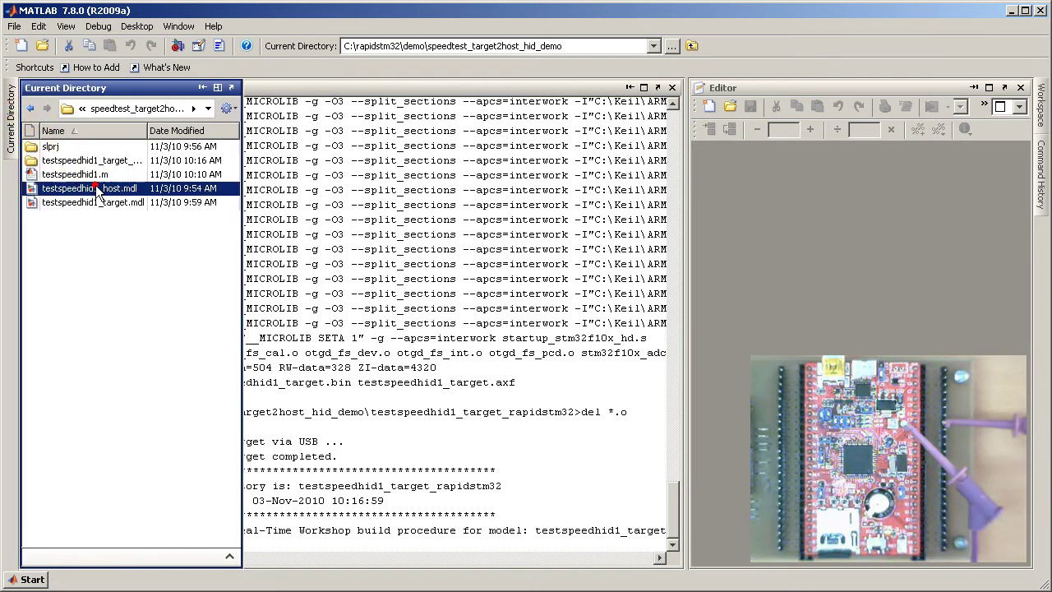
double_click(33, 189)
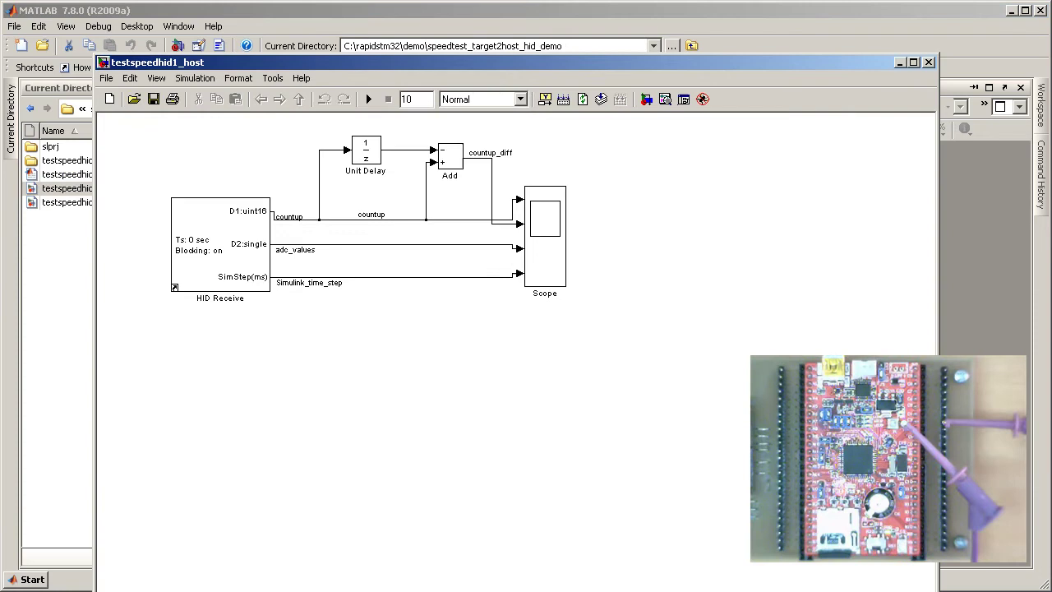
drag(791, 68, 762, 24)
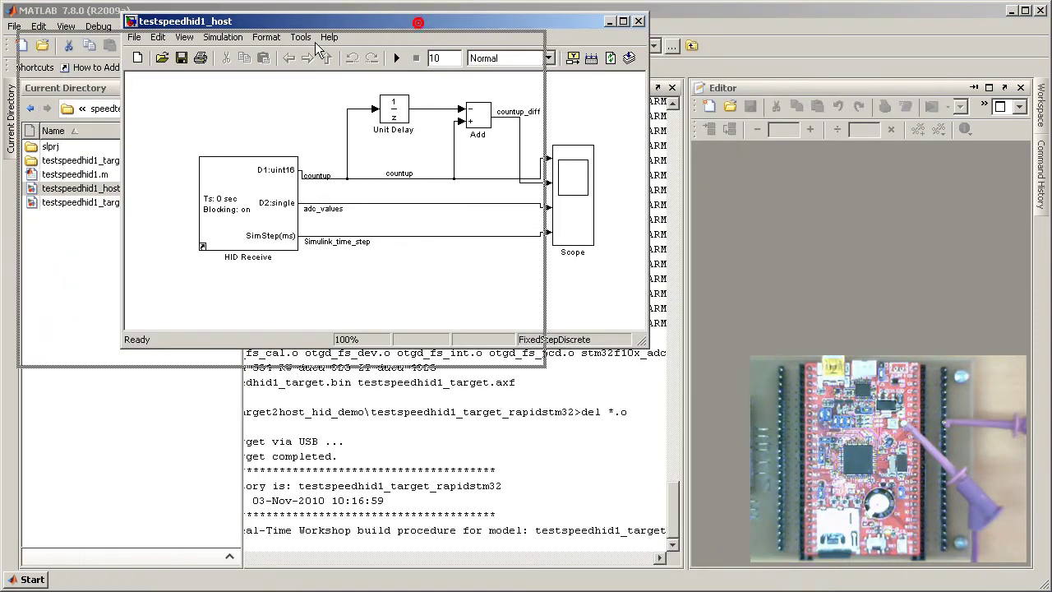
click(529, 77)
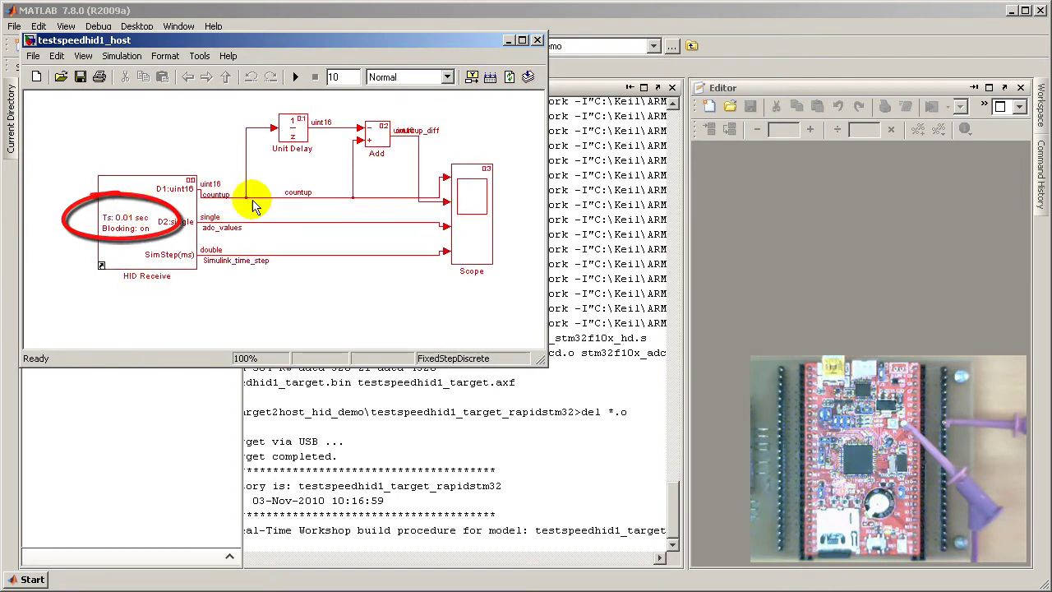
Open the host model's Scope and move its window to the top-right, out of the way
double_click(472, 197)
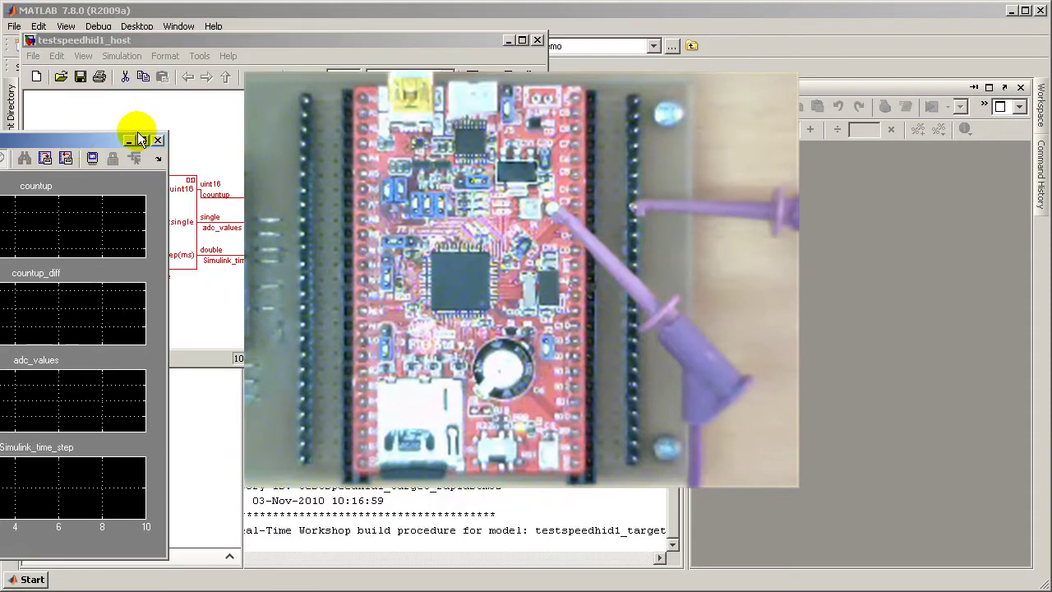
drag(75, 138, 239, 138)
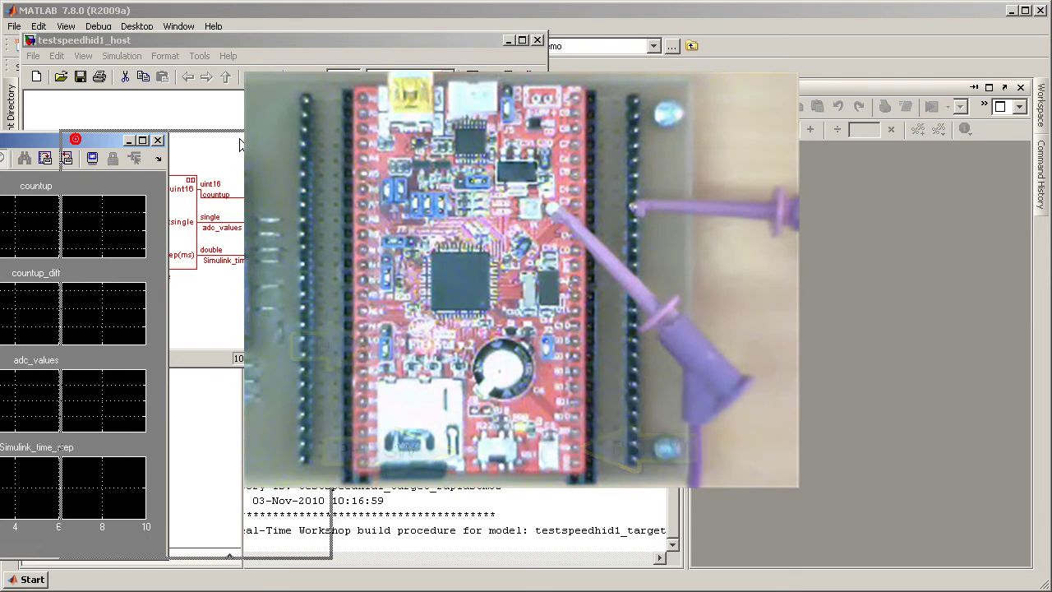
mouse_move(239, 139)
mouse_down()
mouse_move(521, 107)
mouse_move(559, 137)
mouse_move(922, 20)
mouse_up()
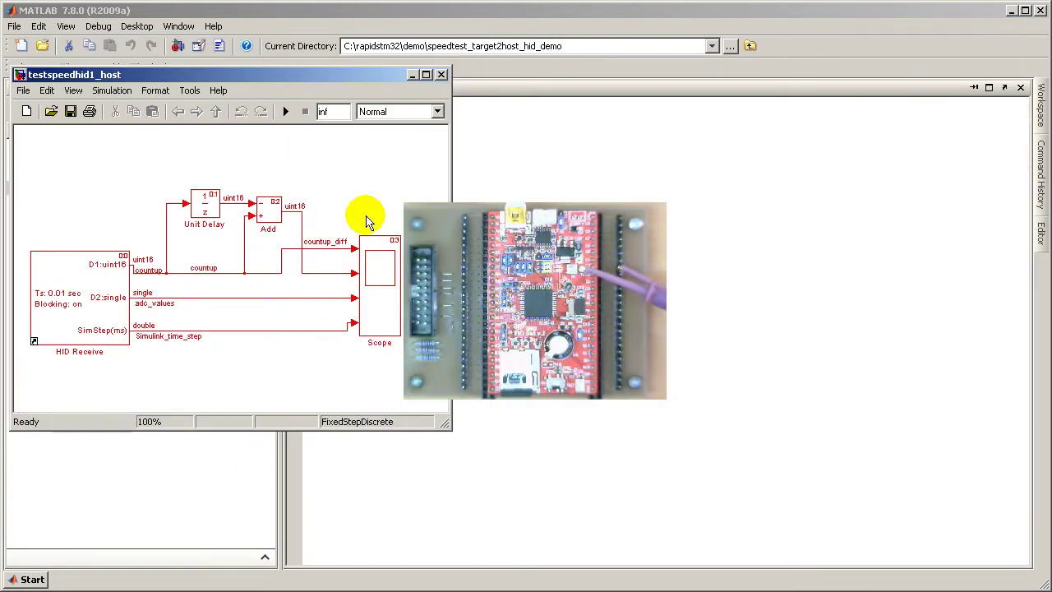
Start the testspeedhid1_host simulation so the Scope plots countup_diff, adc_values and time steps
click(286, 111)
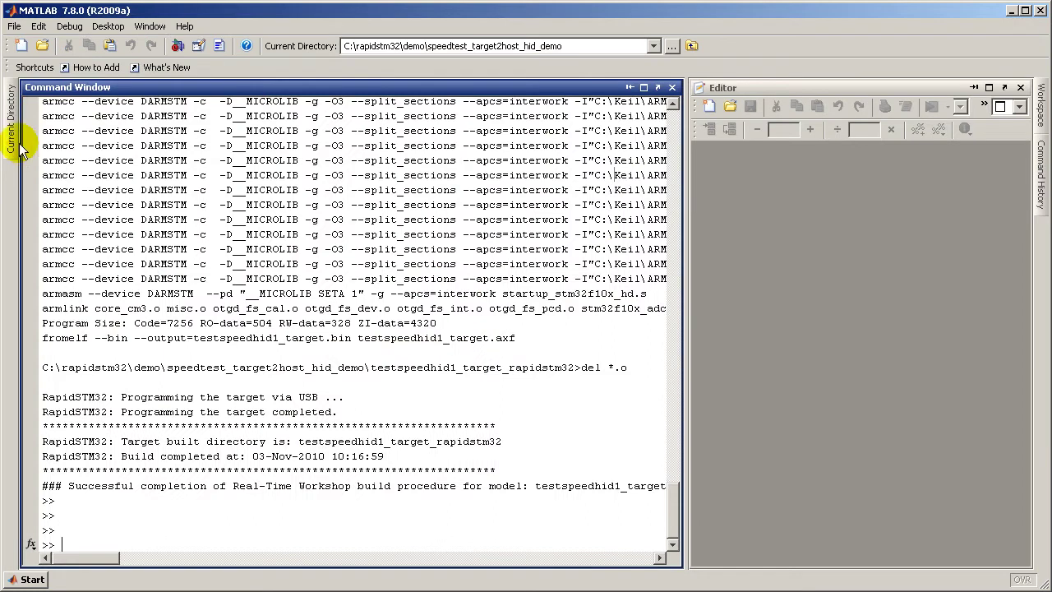
Open testspeedhid1.m from Current Directory in the Editor and scroll through its code
click(10, 144)
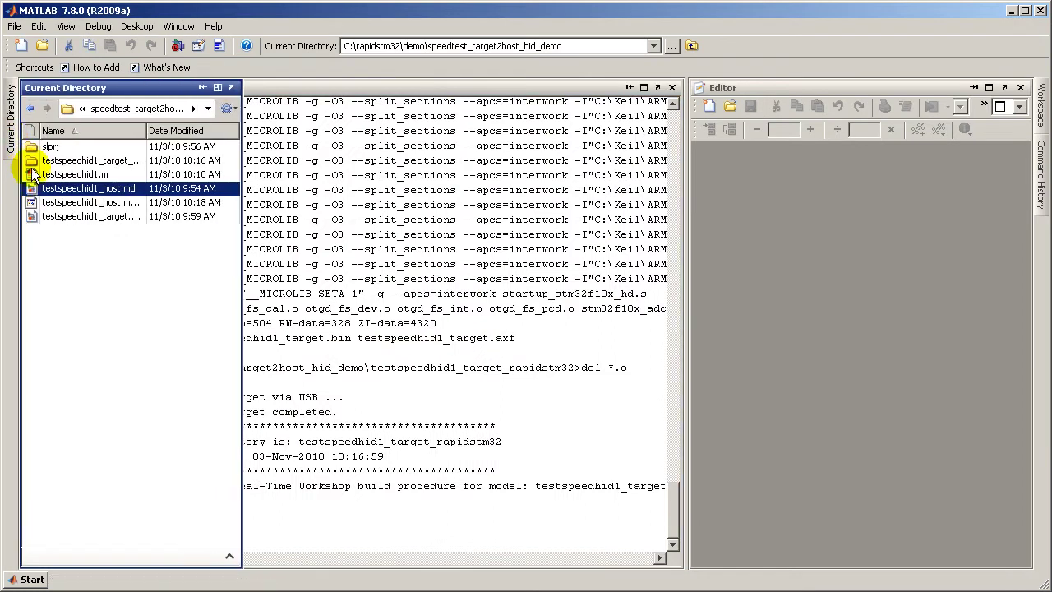
click(33, 175)
double_click(33, 175)
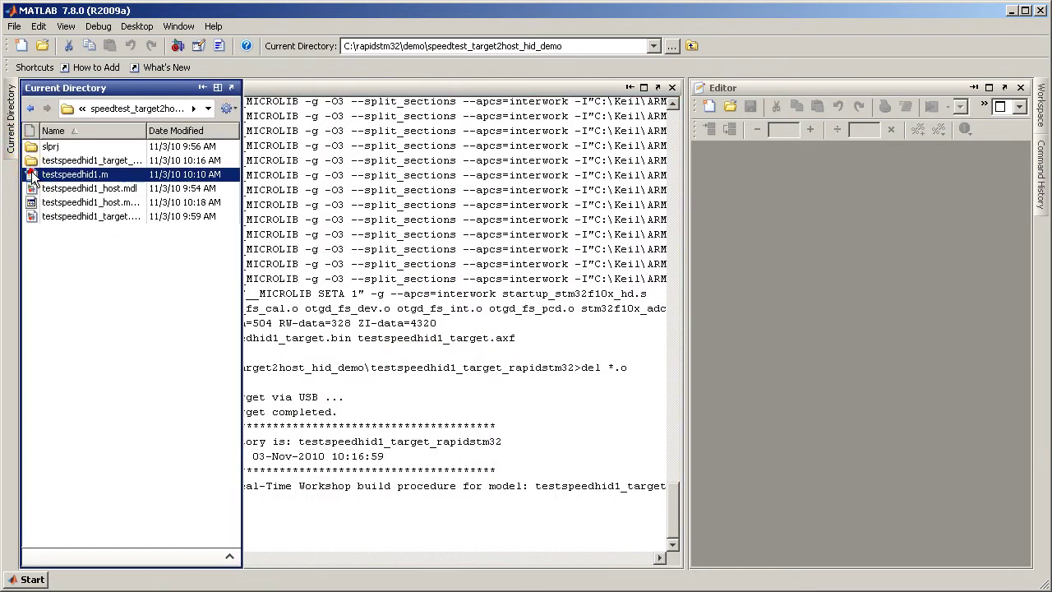
click(841, 299)
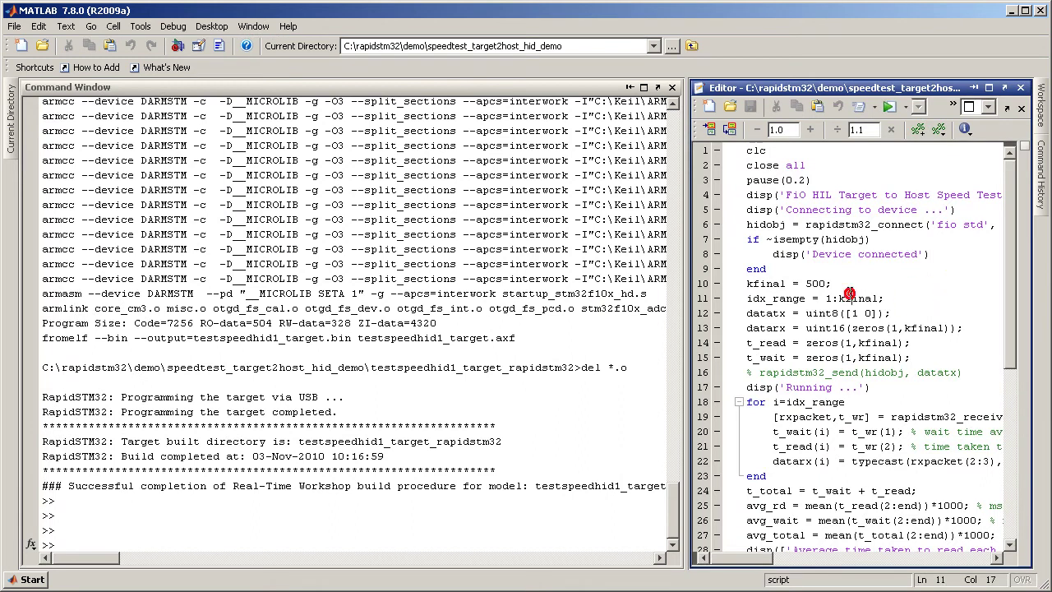
scroll(932, 293, down, 2)
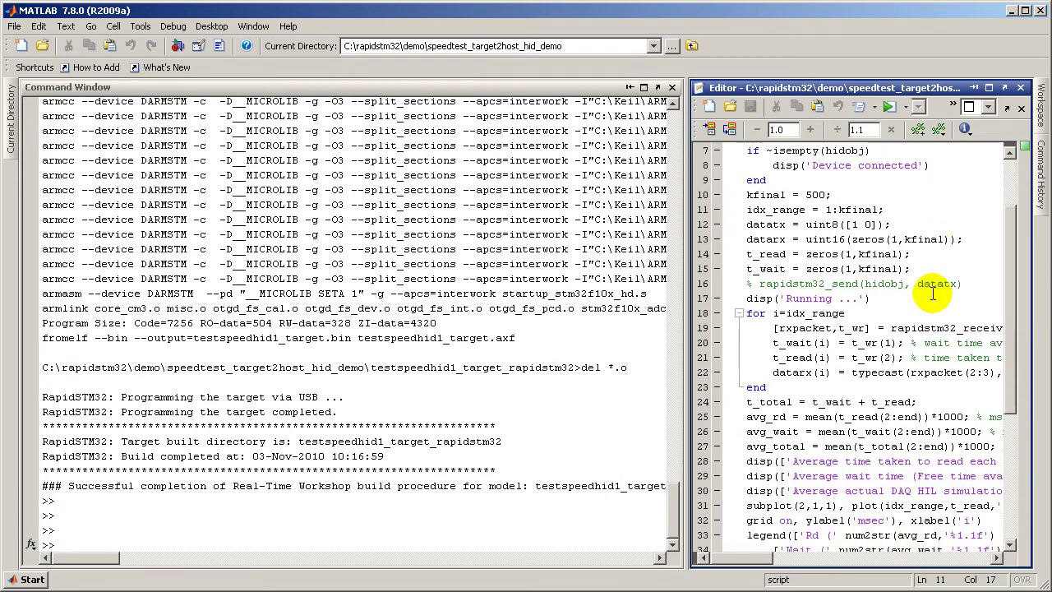
scroll(932, 293, down, 3)
scroll(933, 294, down, 2)
scroll(933, 293, up, 8)
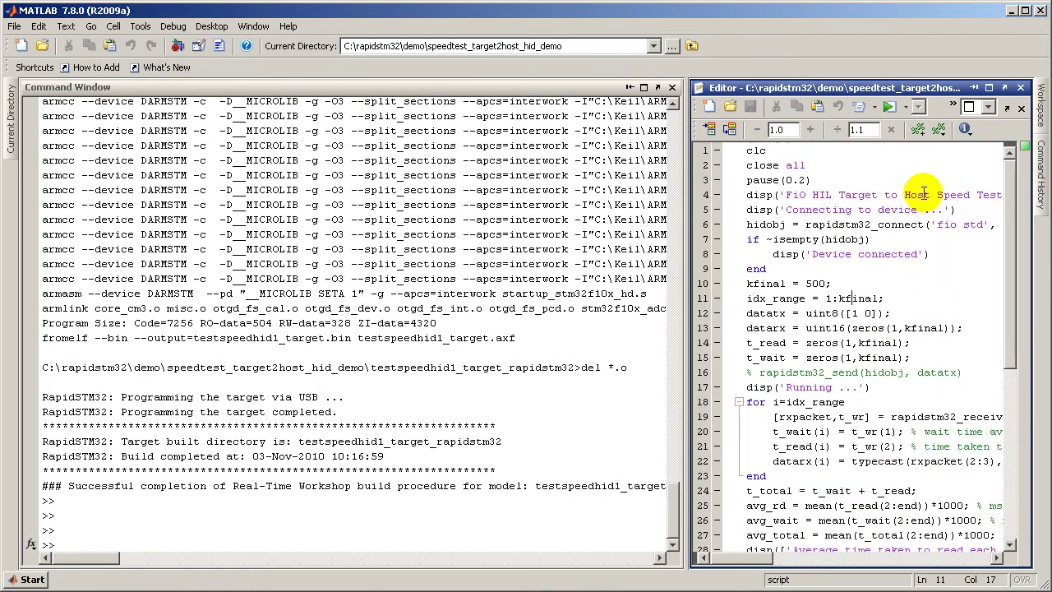
Run testspeedhid1.m, getting 1.54 ms packet reads at about 101 Hz, then close Figure 1
click(890, 109)
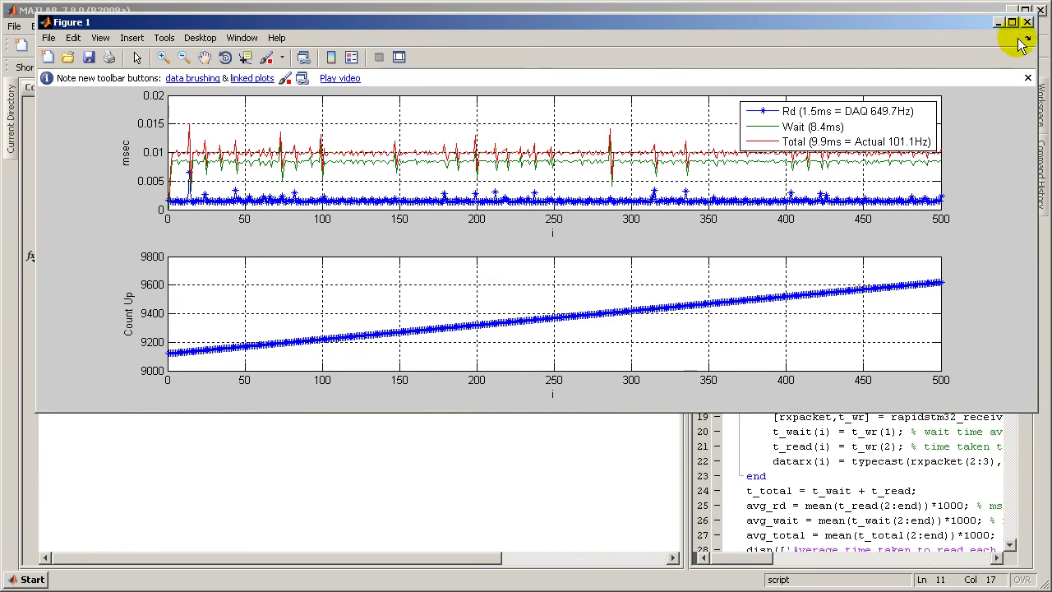
click(1026, 23)
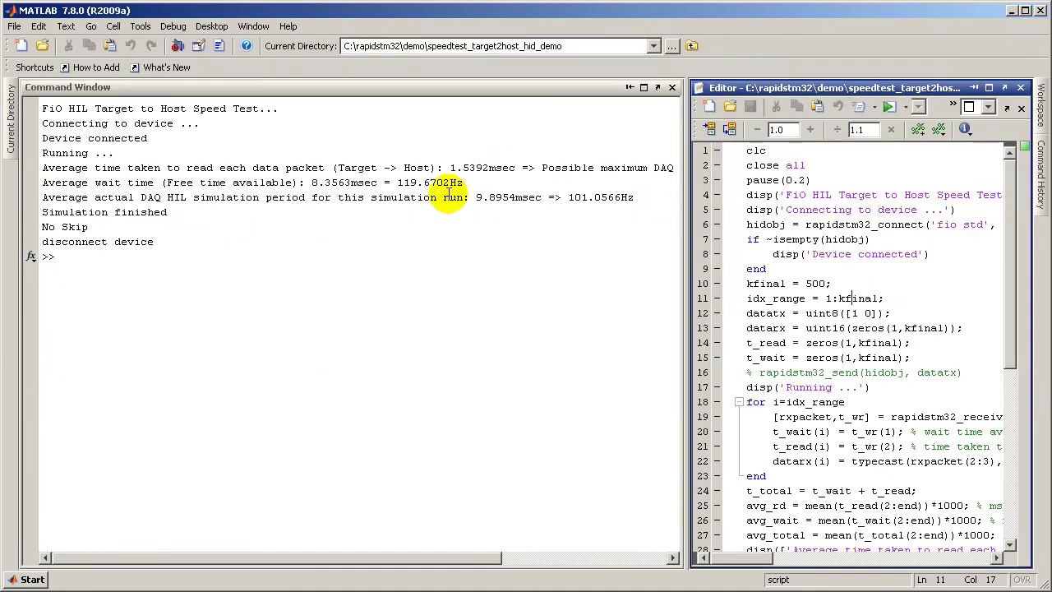
click(450, 168)
drag(287, 558, 475, 559)
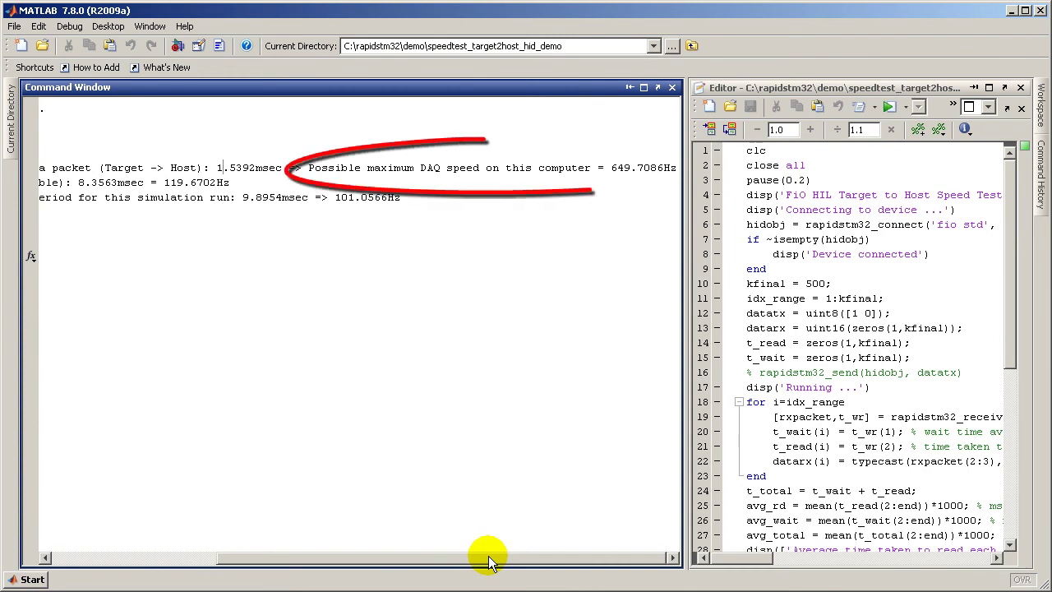
drag(474, 559, 251, 559)
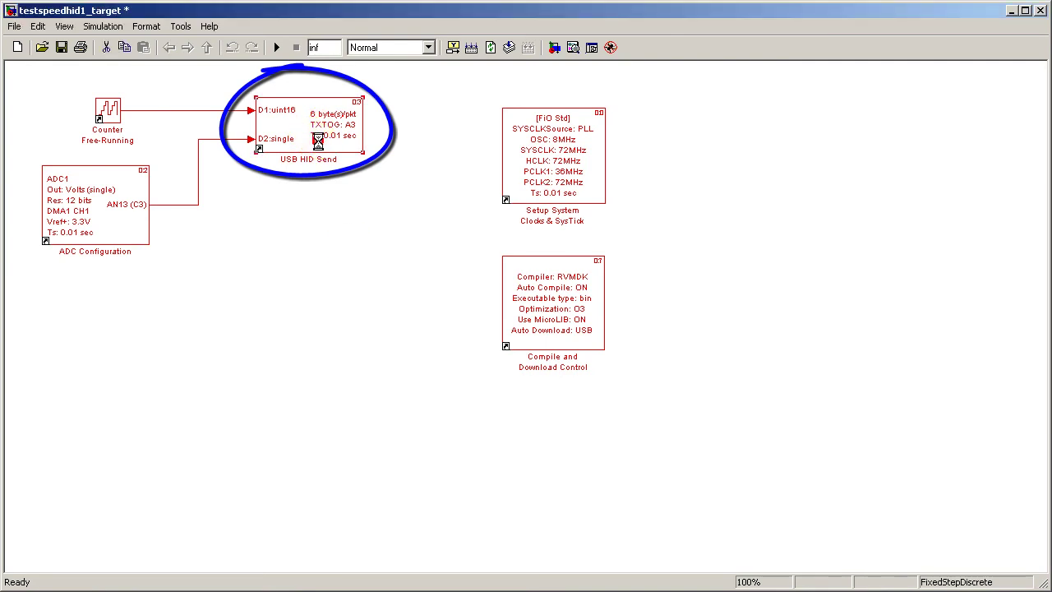
Change the USB HID Send block's Output TXToggle signal from A3 to None
double_click(318, 143)
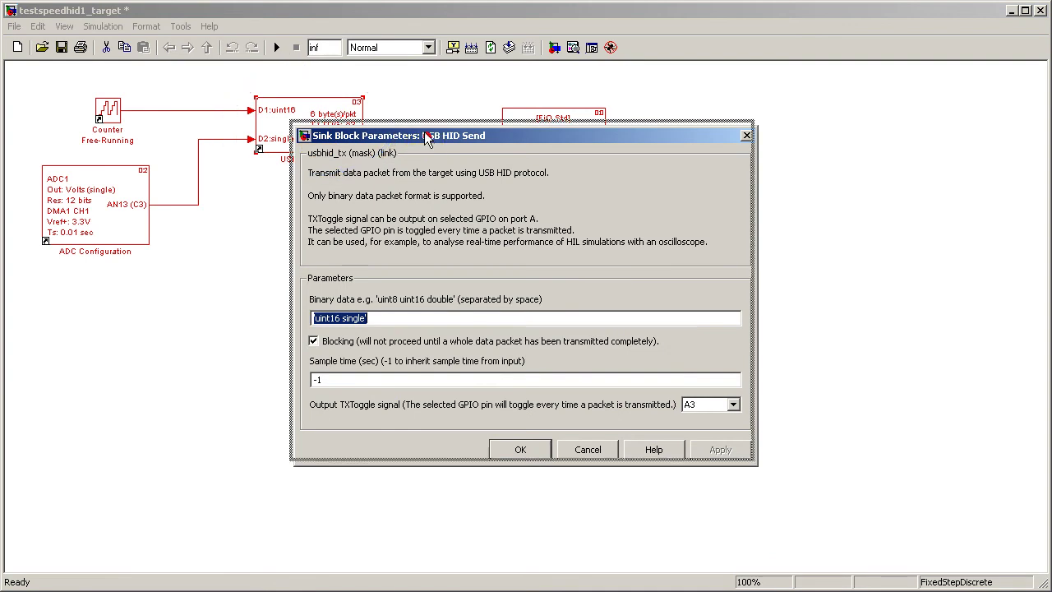
click(704, 395)
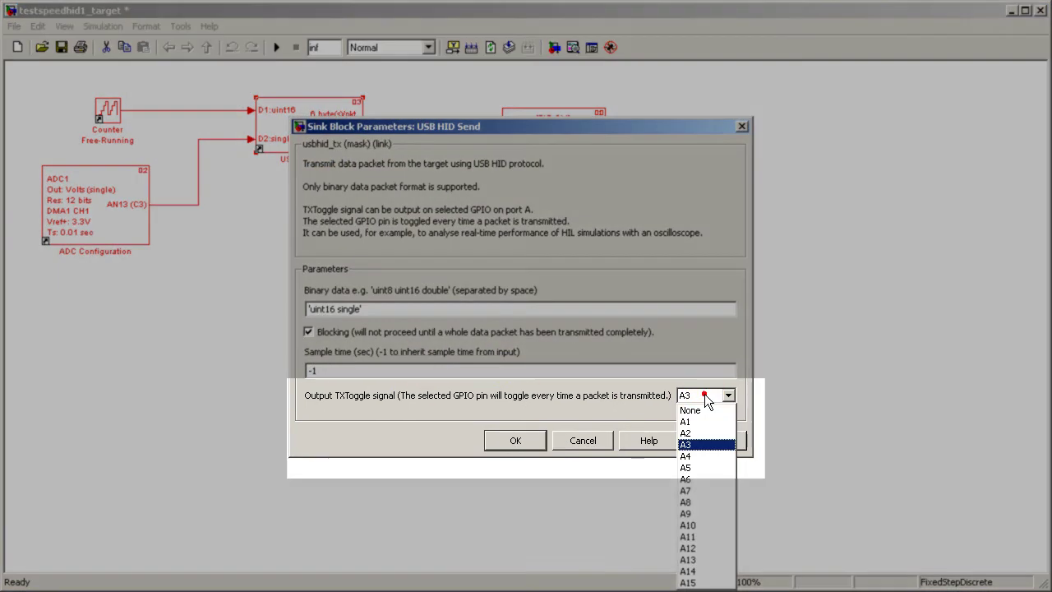
click(703, 413)
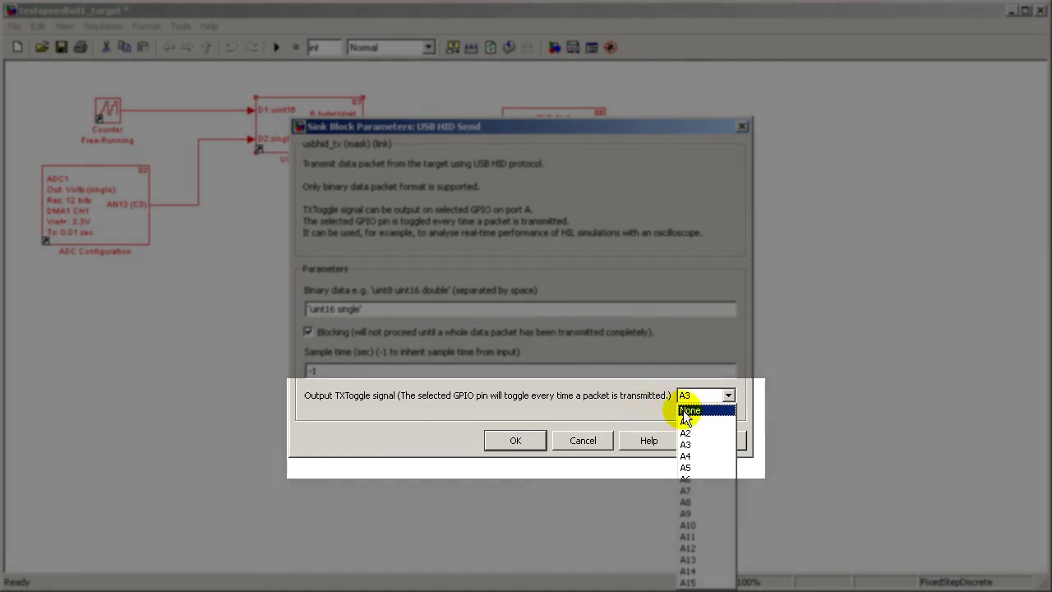
click(612, 414)
click(508, 441)
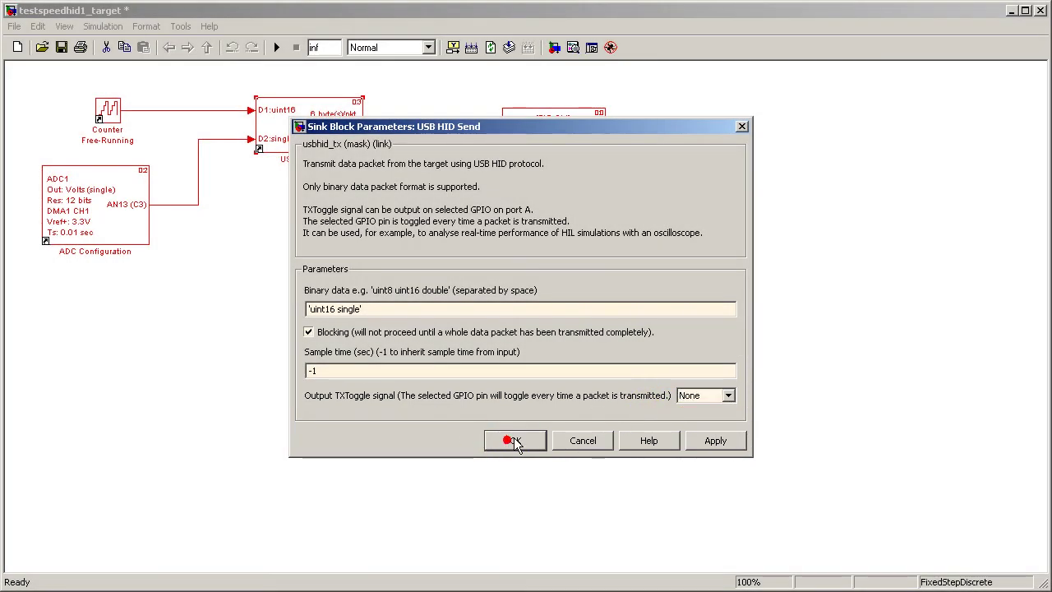